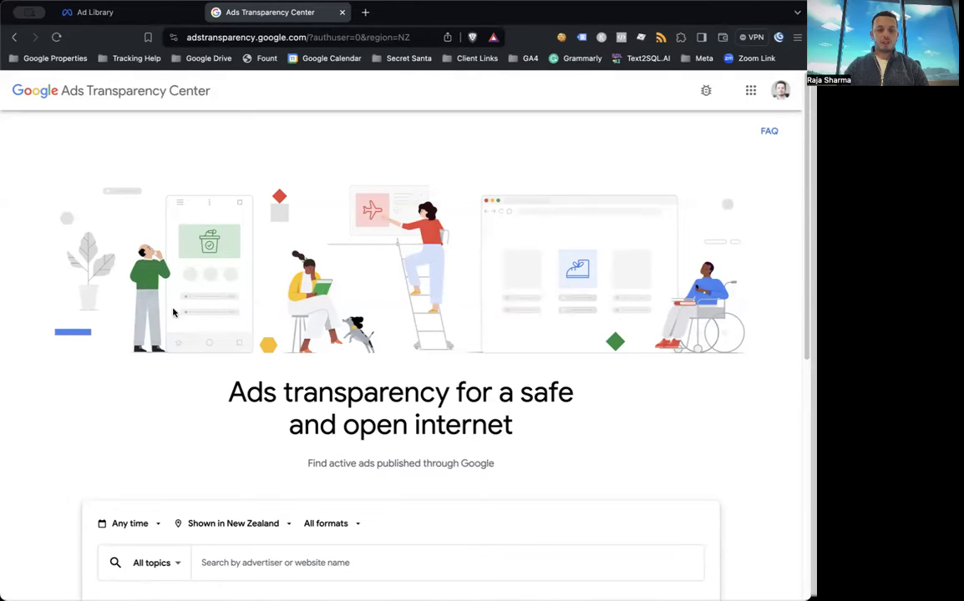
# - Scroll down the page and briefly highlight, then deselect, the end of the subtitle line
pyautogui.scroll(-2, 151, 397)
pyautogui.scroll(-3, 151, 397)
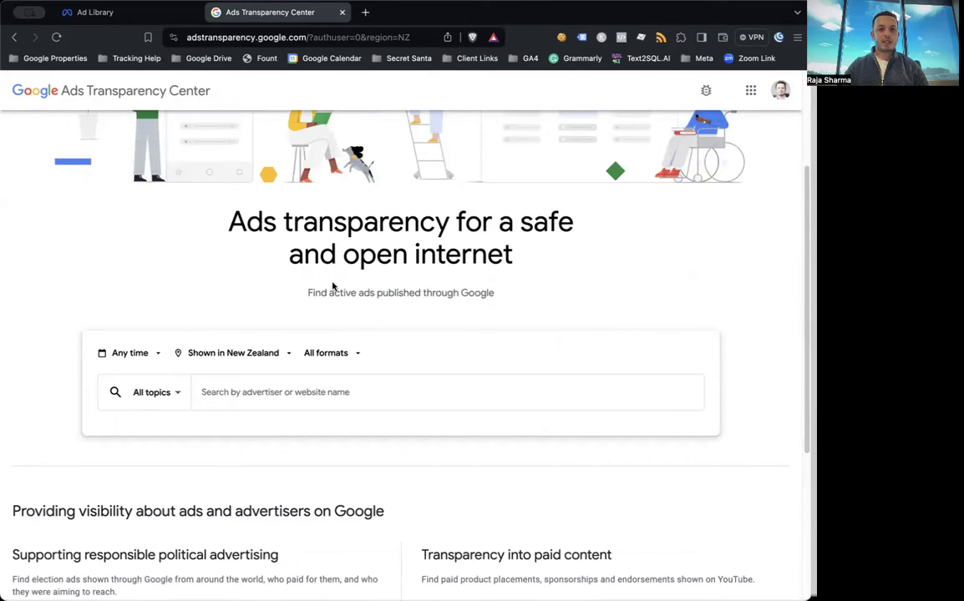
pyautogui.moveTo(387, 295); pyautogui.dragTo(492, 298)
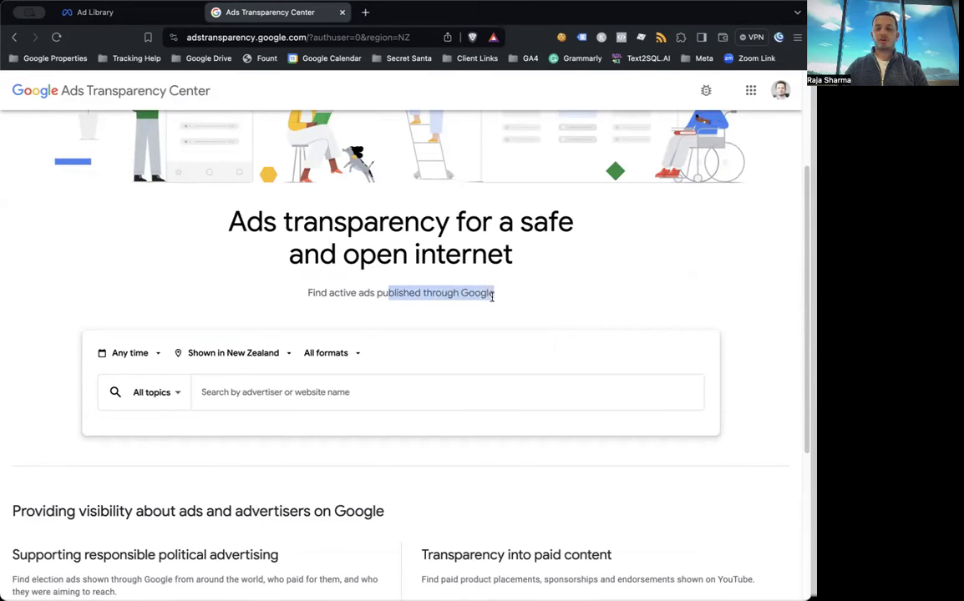
pyautogui.click(360, 299)
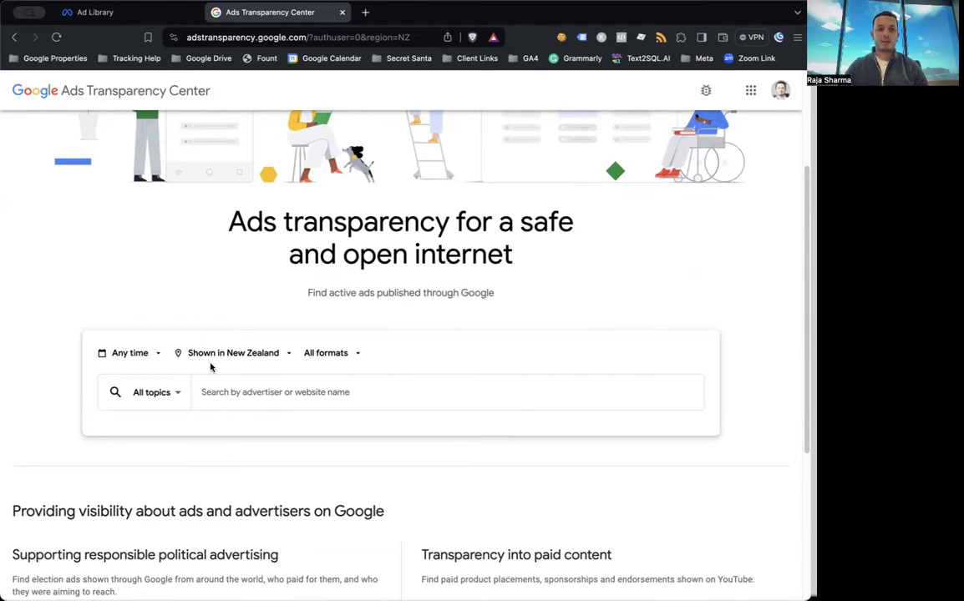
# - Limit the ads date range to Feb 1 – Apr 23, 2024
pyautogui.click(148, 357)
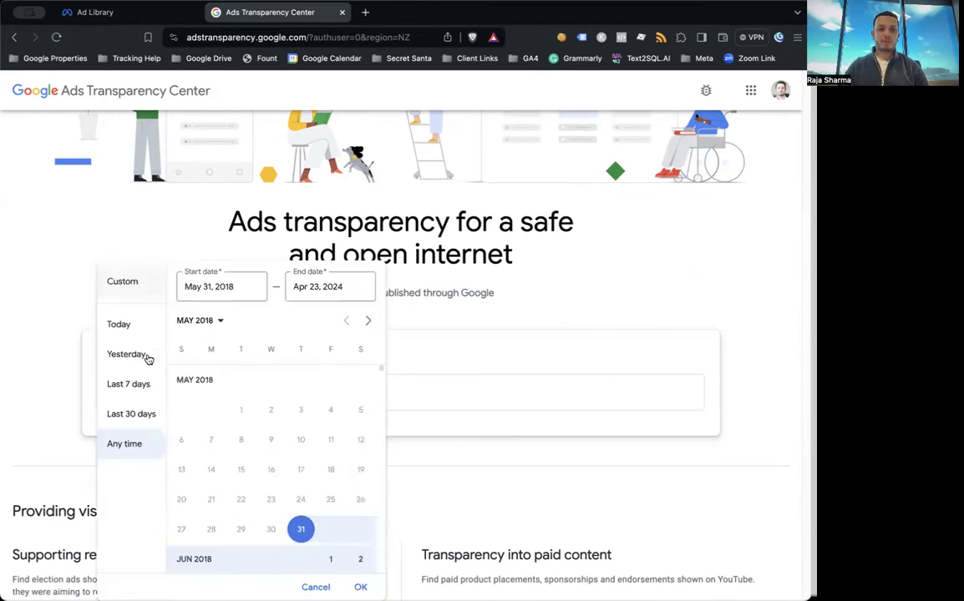
pyautogui.click(140, 416)
pyautogui.scroll(3, 252, 414)
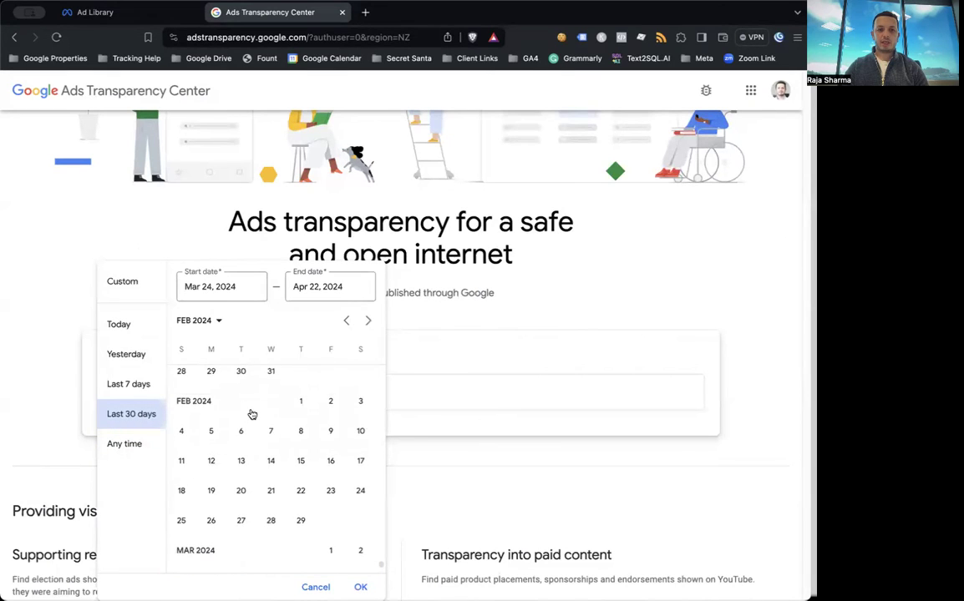
pyautogui.click(304, 402)
pyautogui.scroll(-1, 304, 451)
pyautogui.scroll(-8, 303, 466)
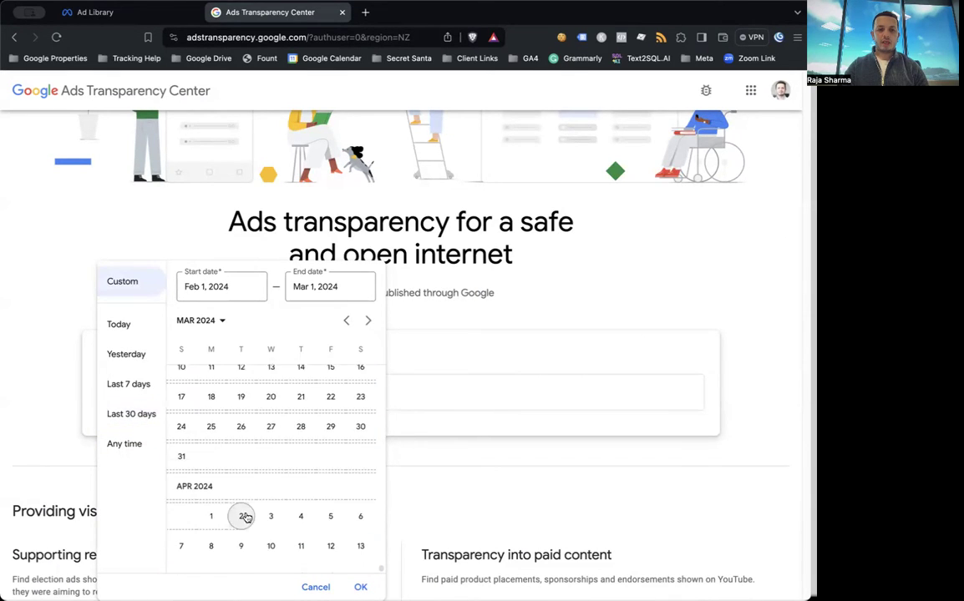
pyautogui.click(239, 539)
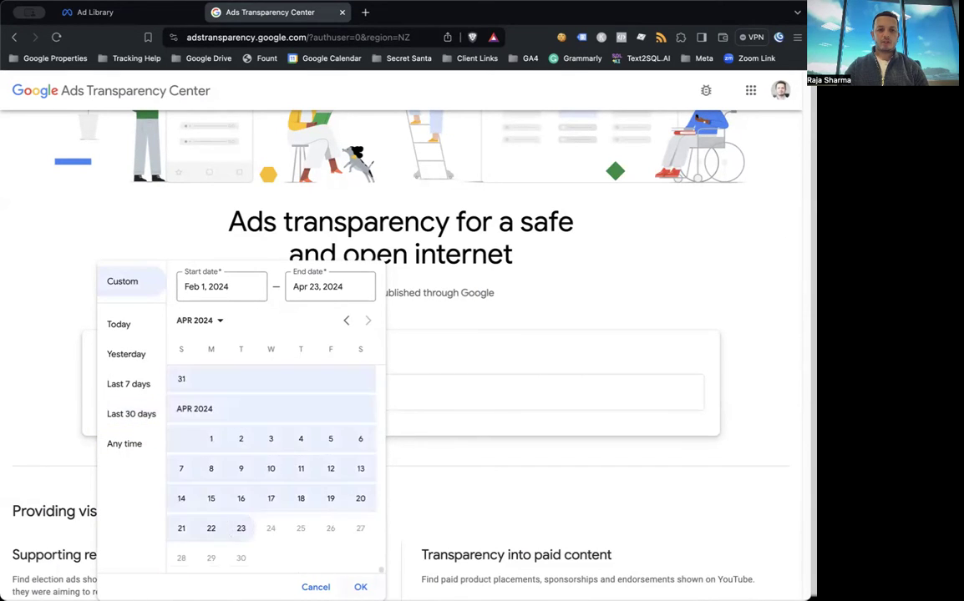
pyautogui.click(360, 586)
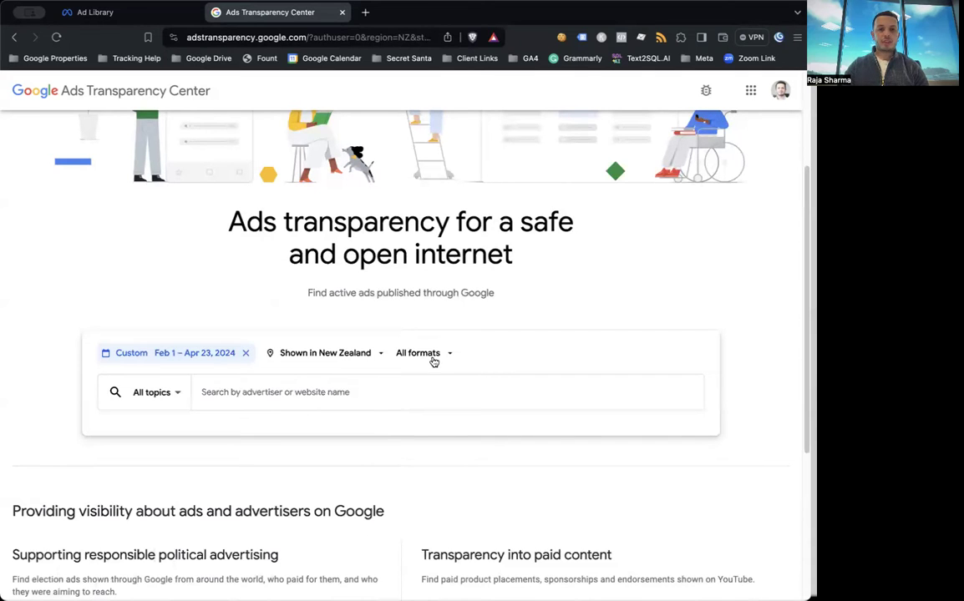
# - Filter the results to the advertiser Web Wonks Limited
pyautogui.click(154, 391)
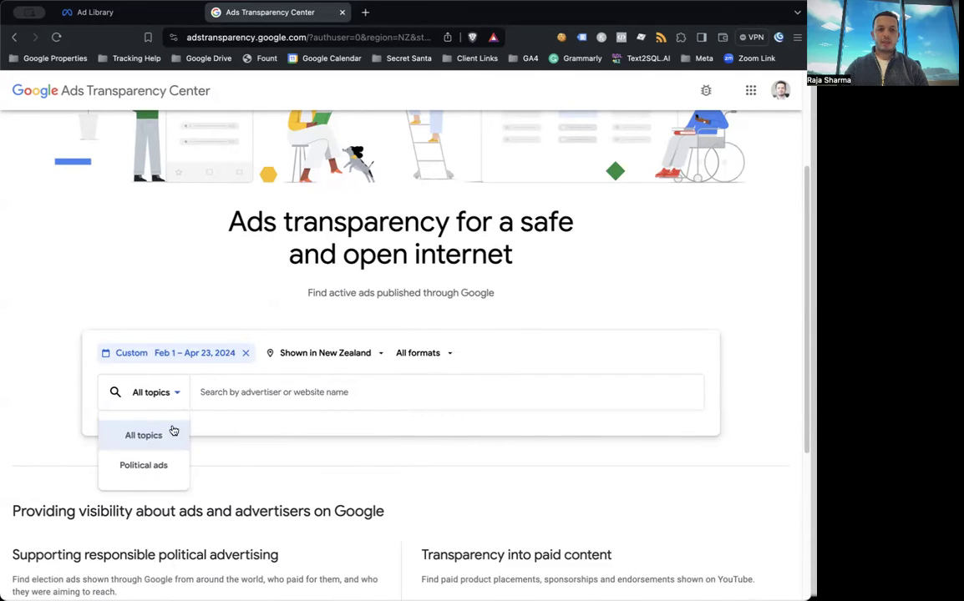
pyautogui.click(237, 394)
pyautogui.write('Web wol')
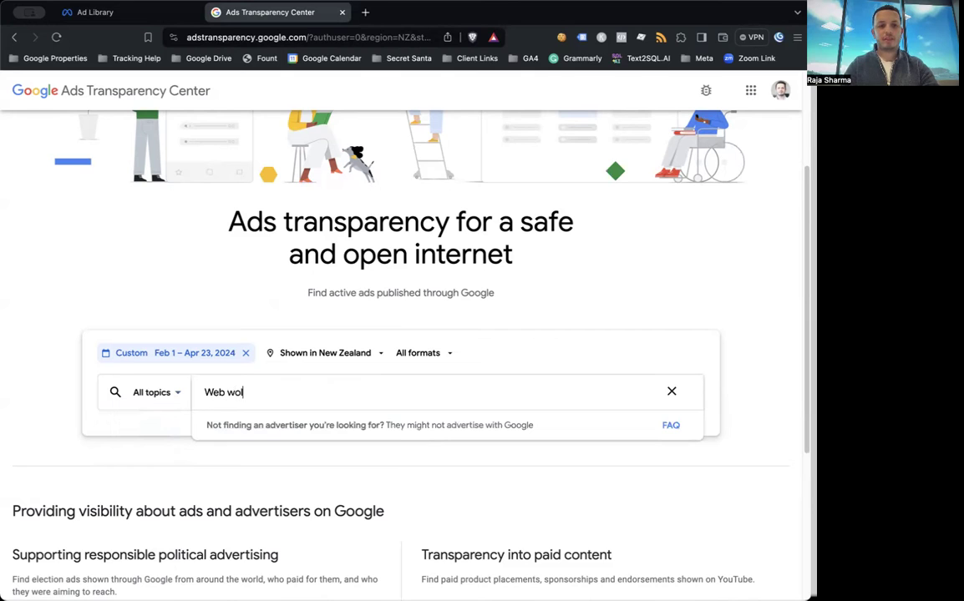
pyautogui.press('BackSpace')
pyautogui.write('nks')
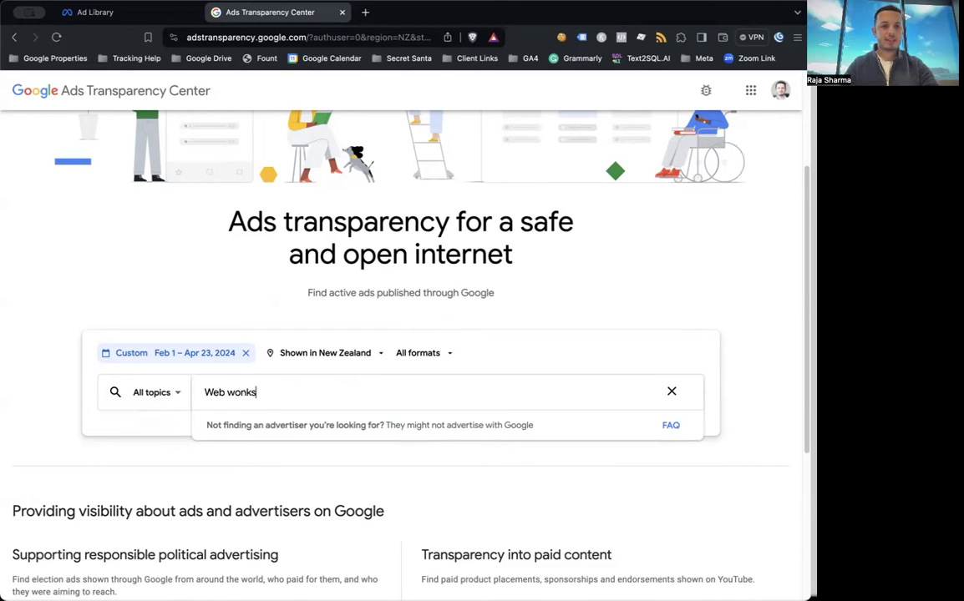
pyautogui.click(269, 426)
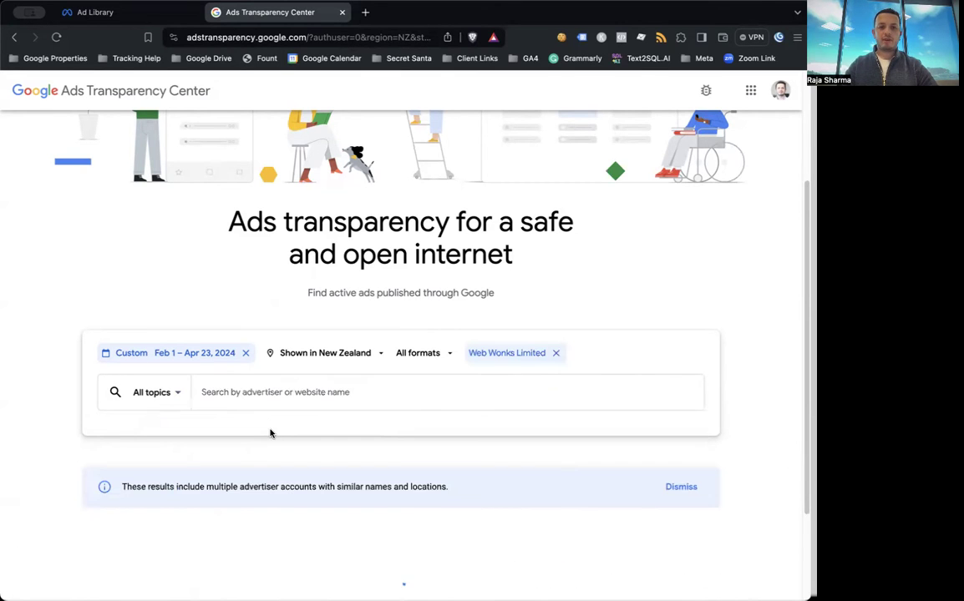
pyautogui.scroll(-5, 117, 460)
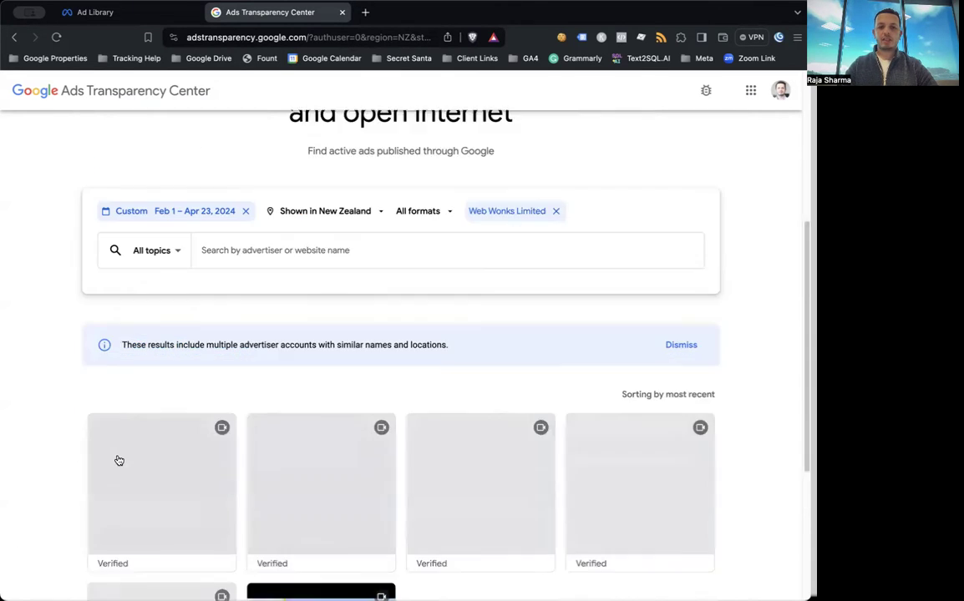
pyautogui.scroll(-1, 118, 461)
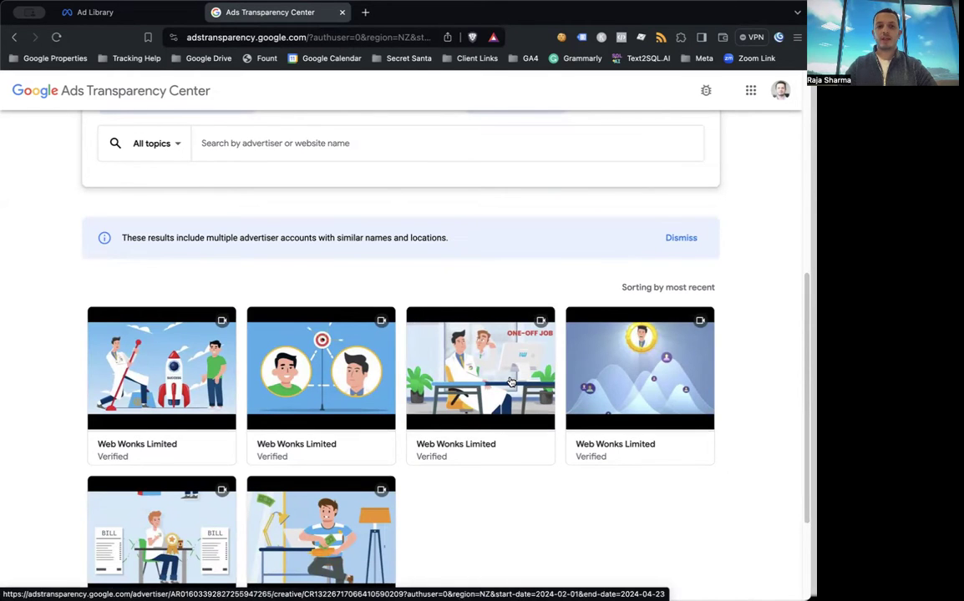
pyautogui.scroll(4, 468, 305)
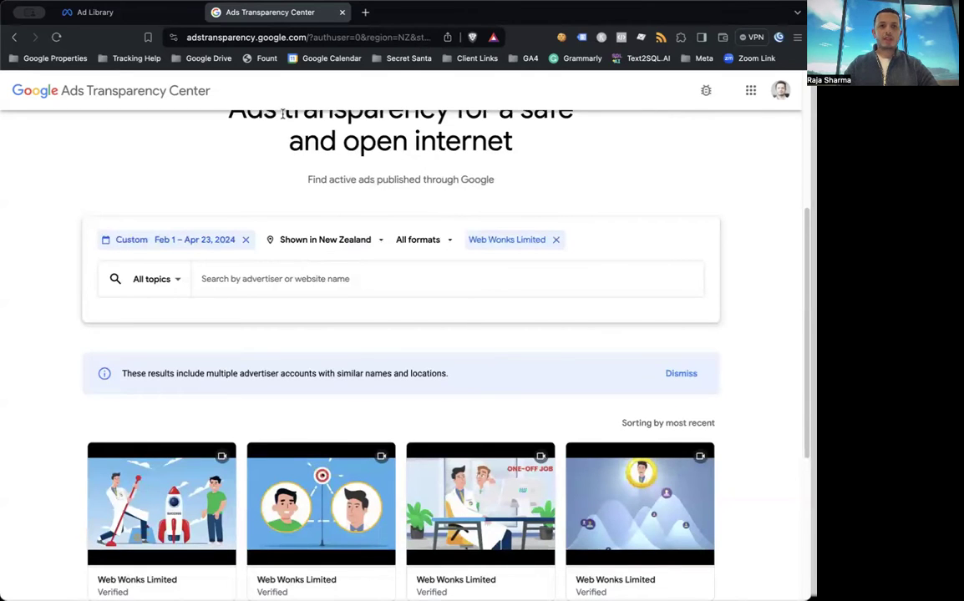
# - In Meta Ad Library, set the New Zealand search to All ads and show recent searches
pyautogui.click(141, 13)
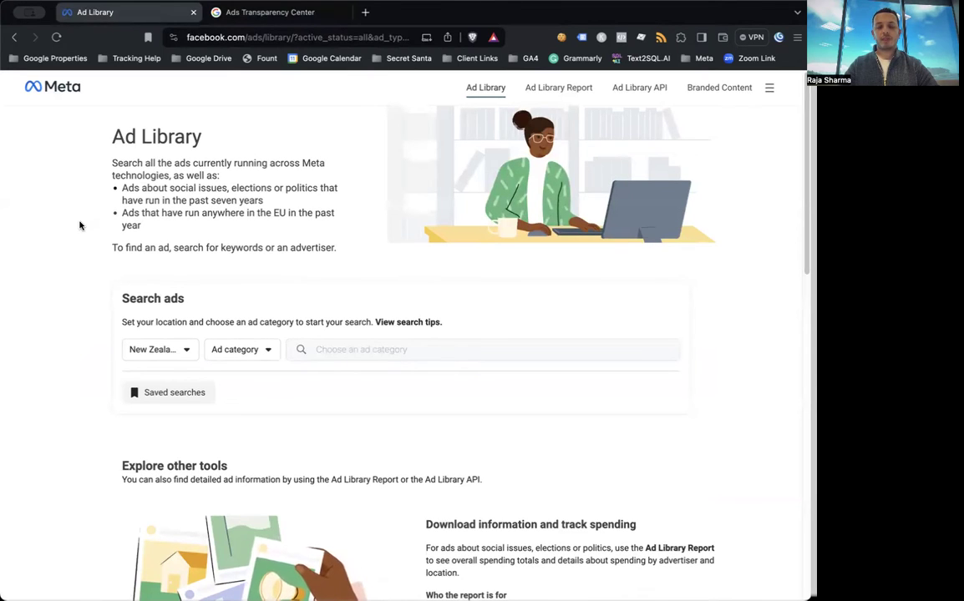
pyautogui.scroll(-1, 86, 277)
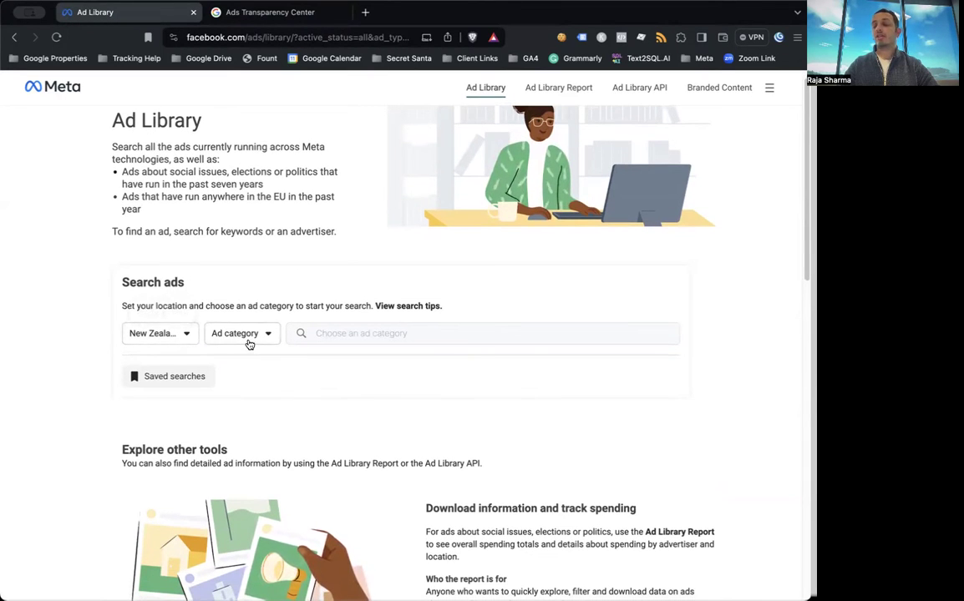
pyautogui.click(249, 341)
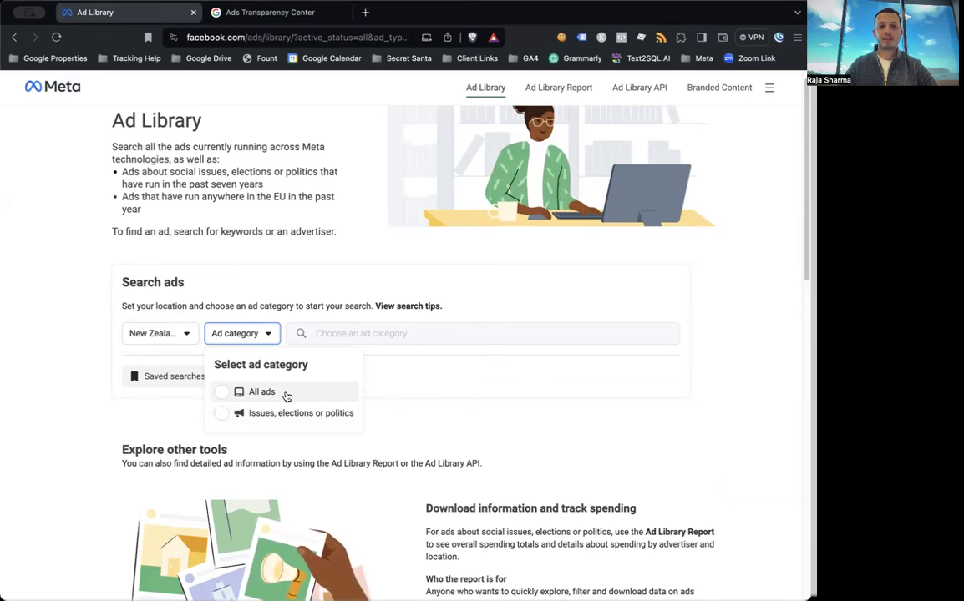
pyautogui.click(287, 394)
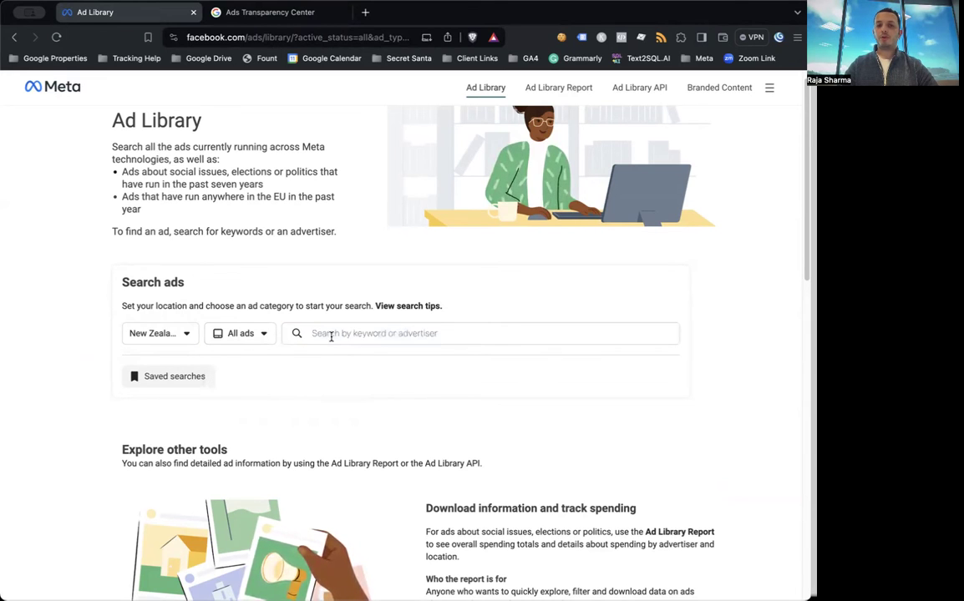
pyautogui.click(330, 335)
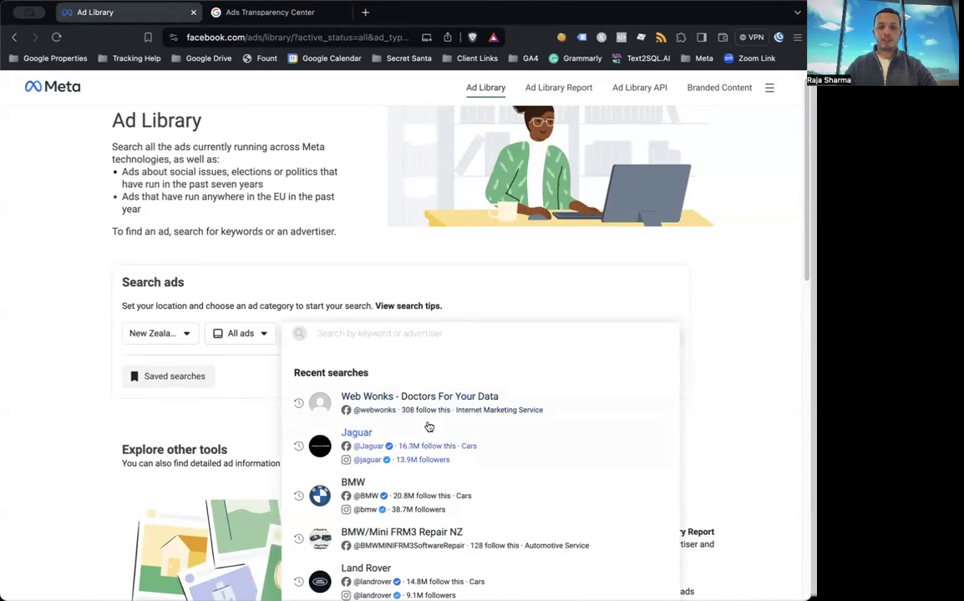
pyautogui.scroll(-2, 429, 427)
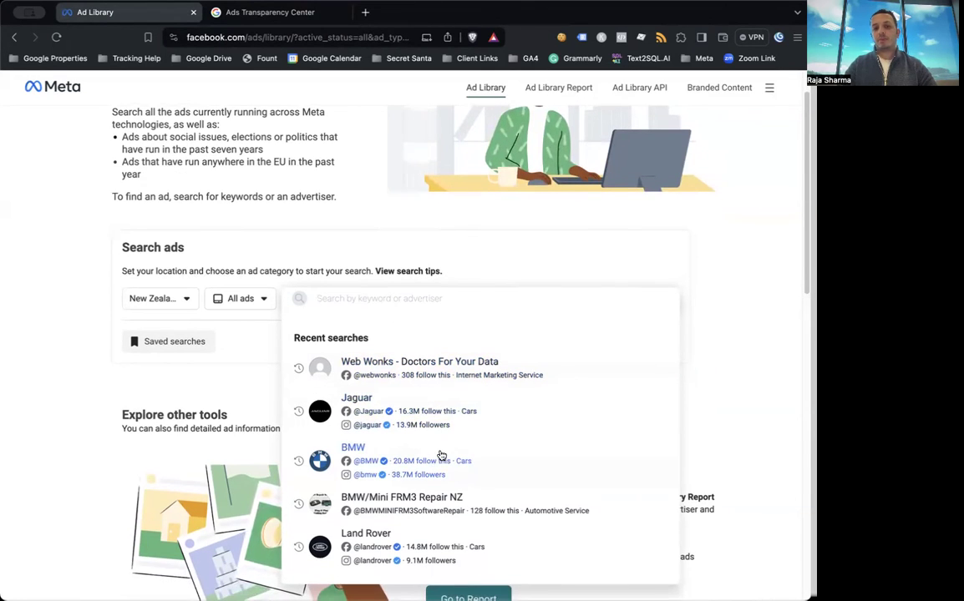
# - Check BMW's ads from recent searches, then replace the search with Audi USA's ads
pyautogui.click(439, 455)
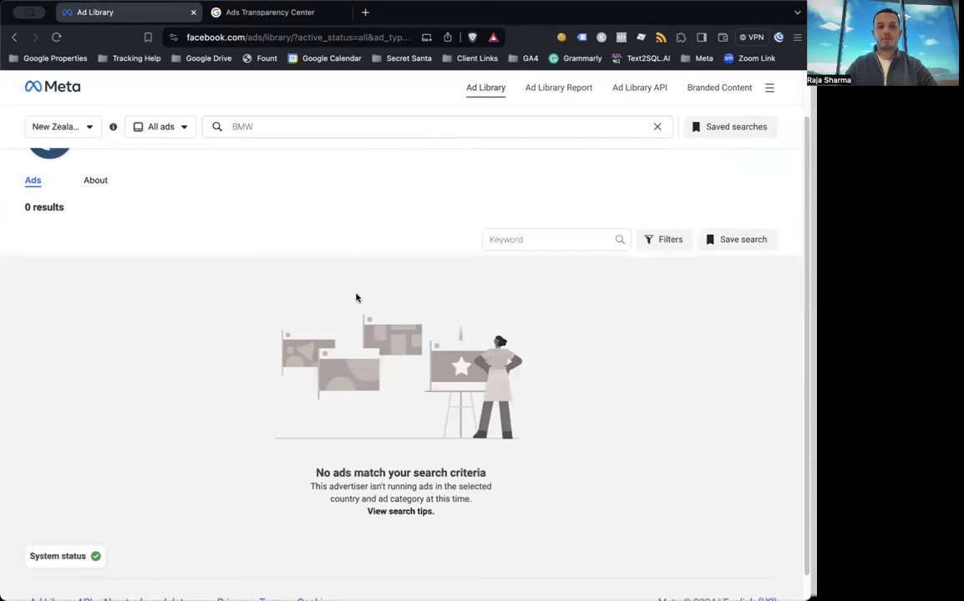
pyautogui.scroll(2, 342, 284)
pyautogui.click(292, 130)
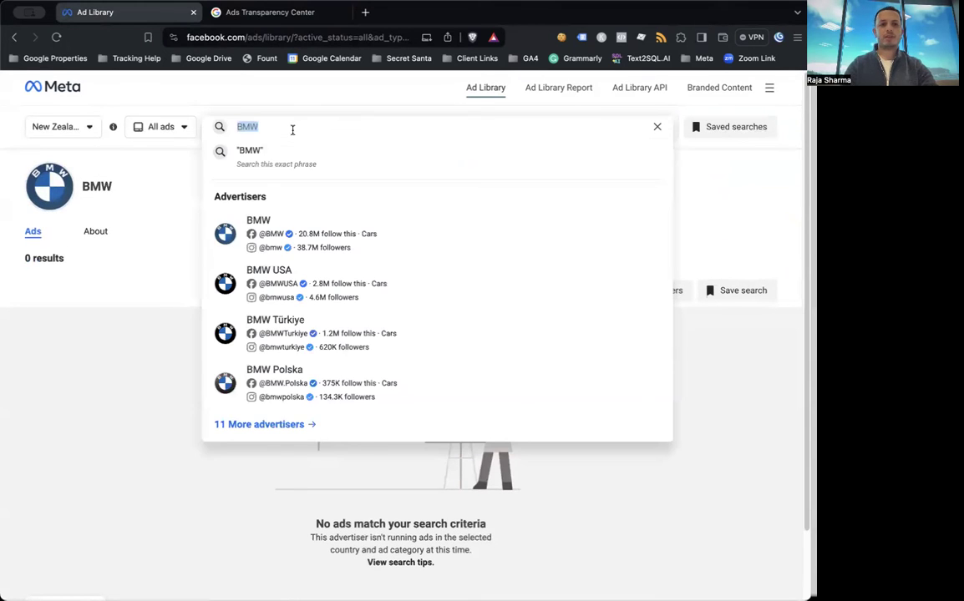
pyautogui.press('BackSpace')
pyautogui.write('Audi')
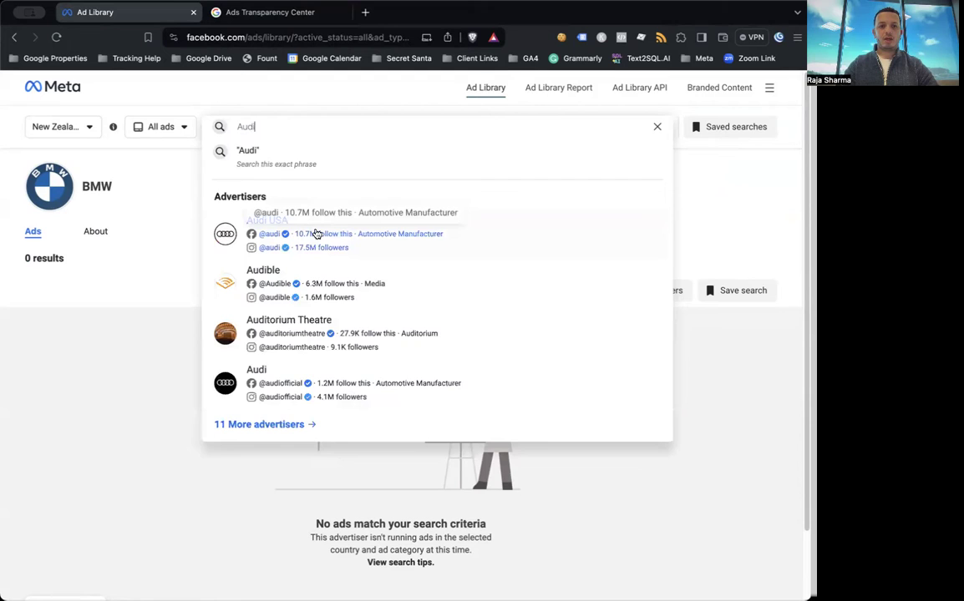
pyautogui.click(290, 224)
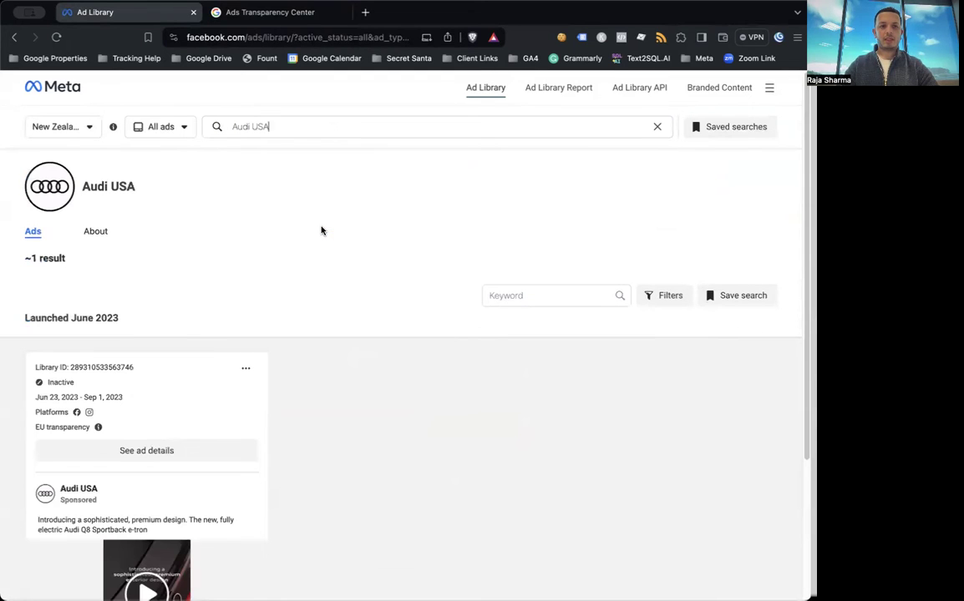
pyautogui.scroll(-3, 328, 274)
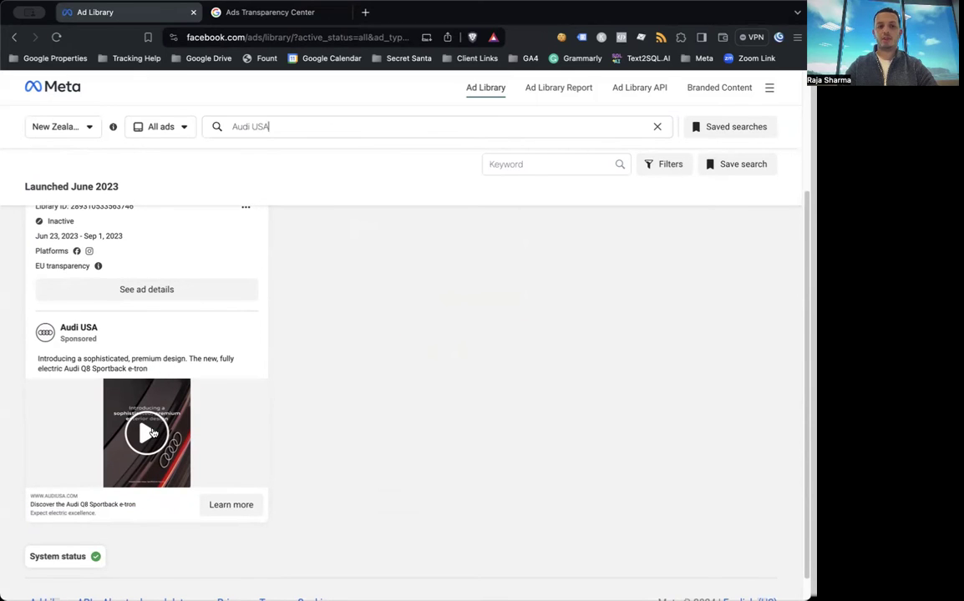
pyautogui.scroll(2, 146, 418)
# - Switch the search to Land Rover and browse its March 2024 Range Rover, Defender and Discovery ads
pyautogui.doubleClick(298, 123)
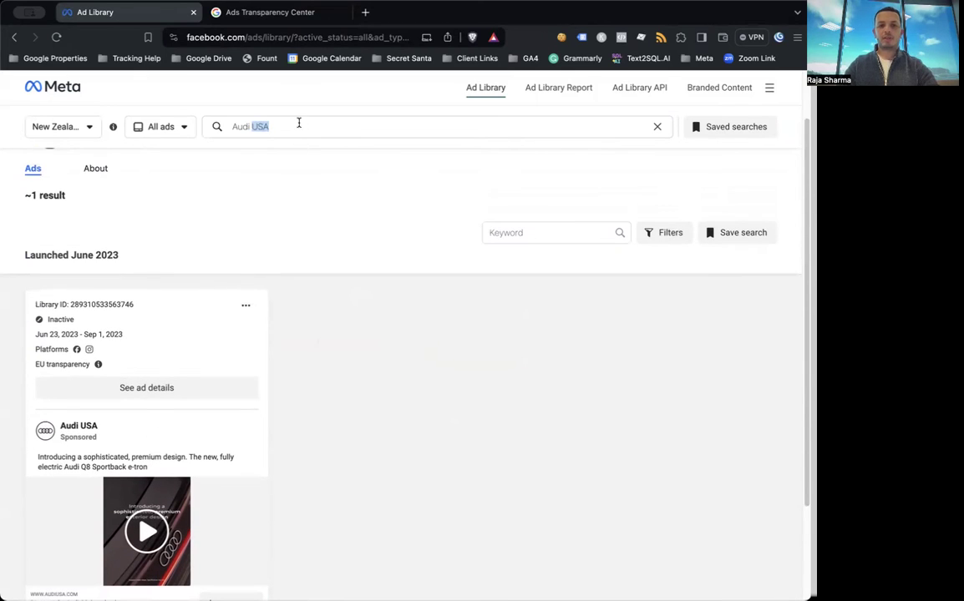
pyautogui.press('BackSpace')
pyautogui.press('BackSpace')
pyautogui.press('BackSpace')
pyautogui.press('BackSpace')
pyautogui.press('BackSpace')
pyautogui.press('BackSpace')
pyautogui.write('Land')
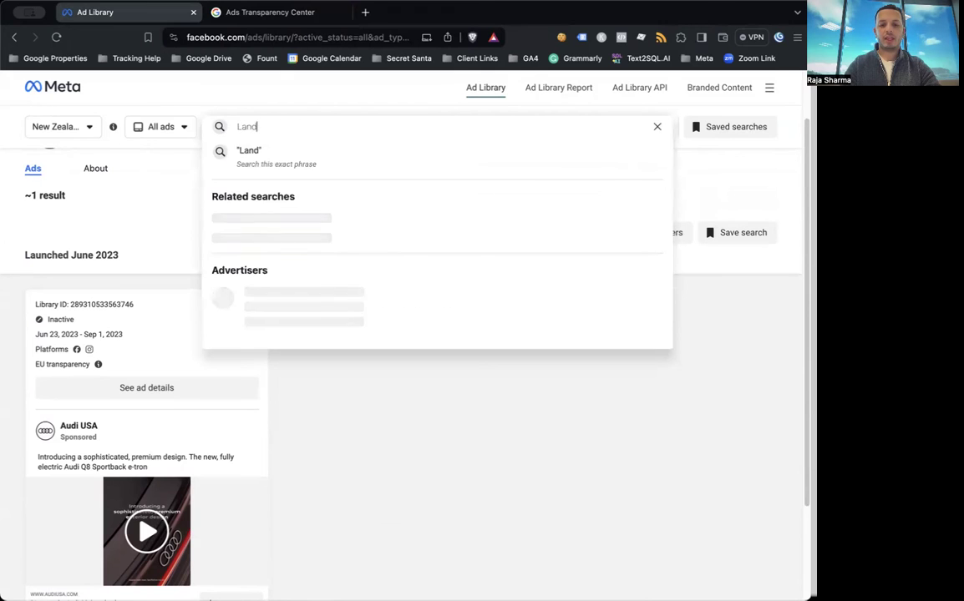
pyautogui.write(' Rover')
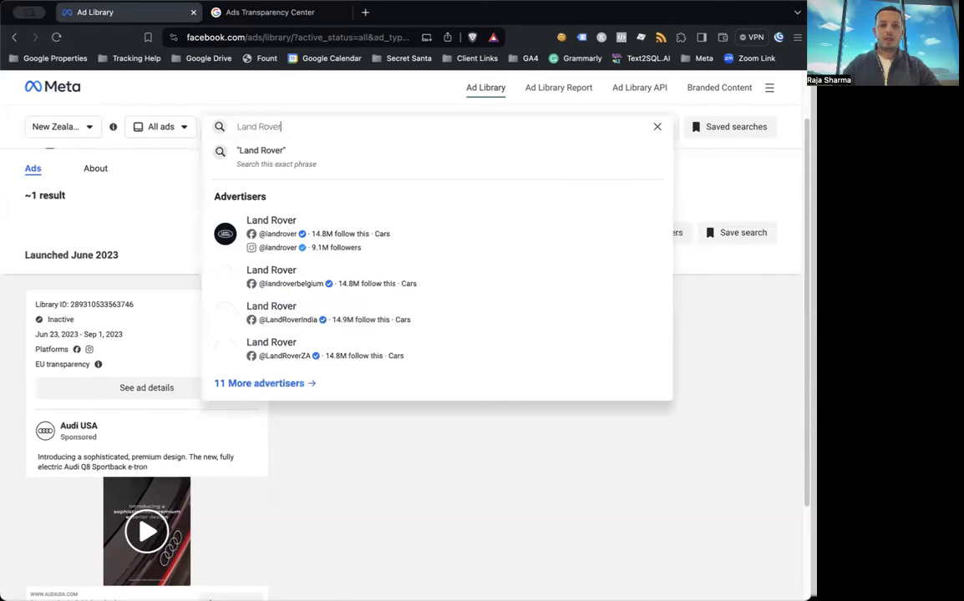
pyautogui.click(333, 224)
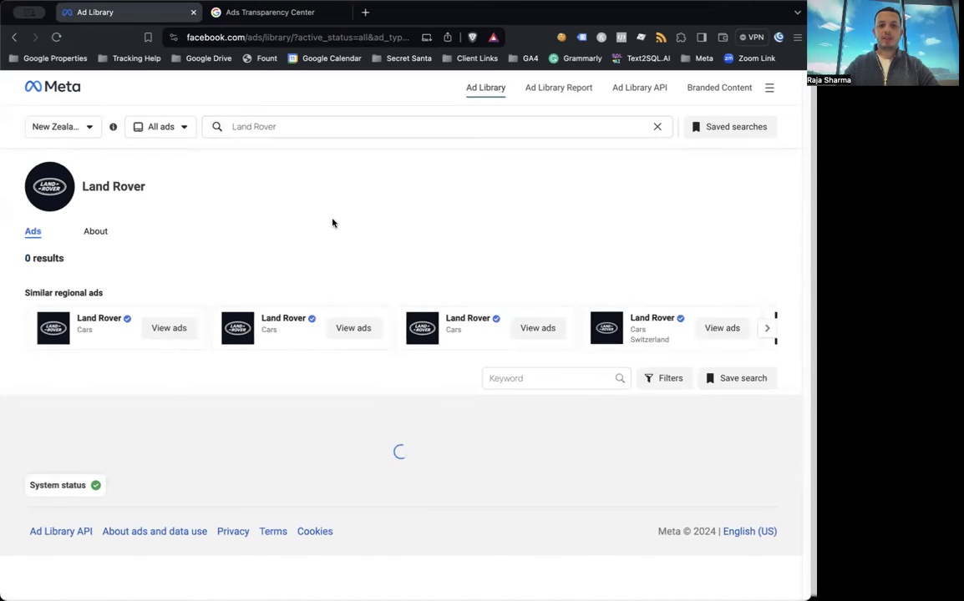
pyautogui.scroll(-4, 333, 224)
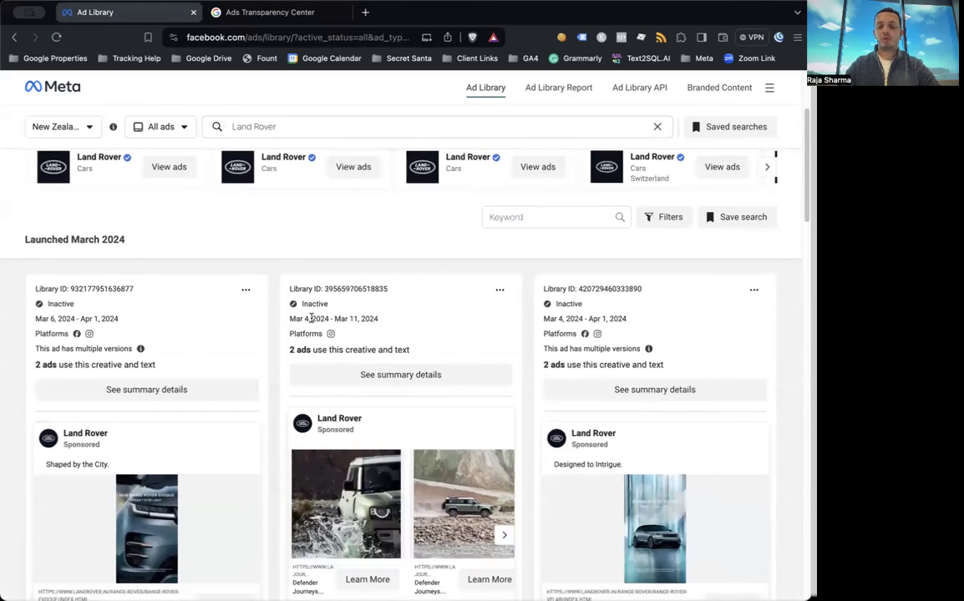
pyautogui.scroll(-1, 292, 384)
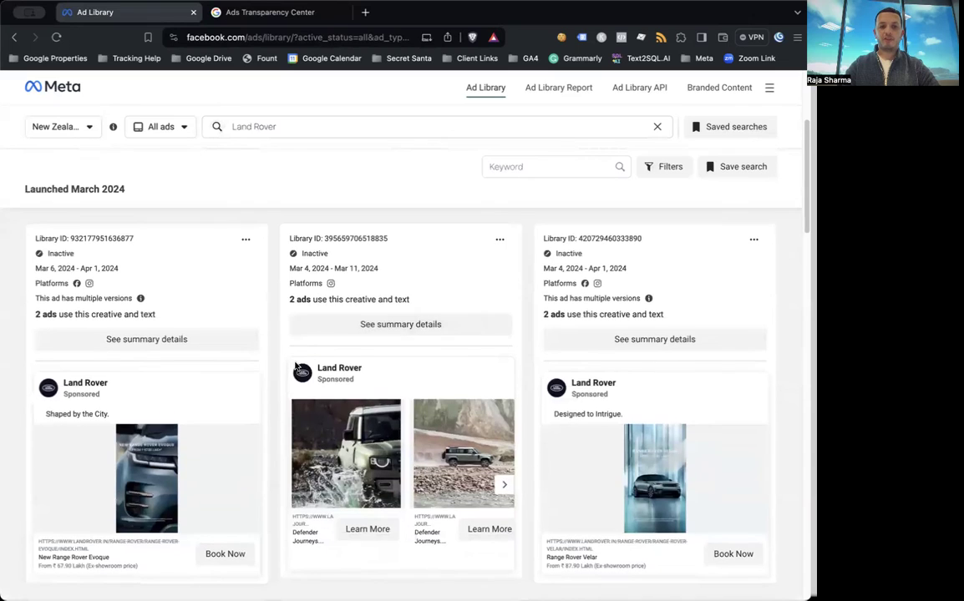
pyautogui.scroll(-3, 320, 447)
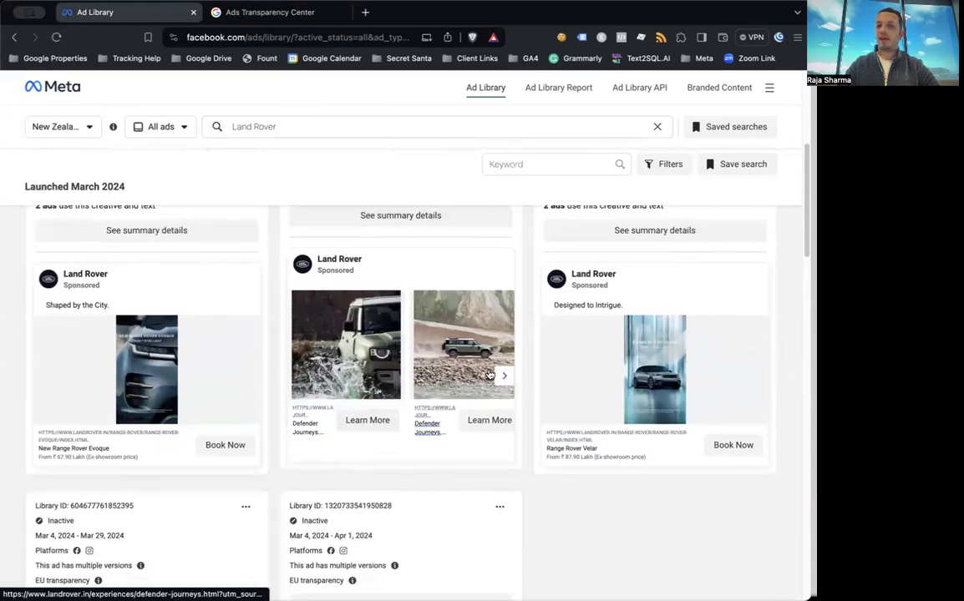
pyautogui.scroll(3, 529, 468)
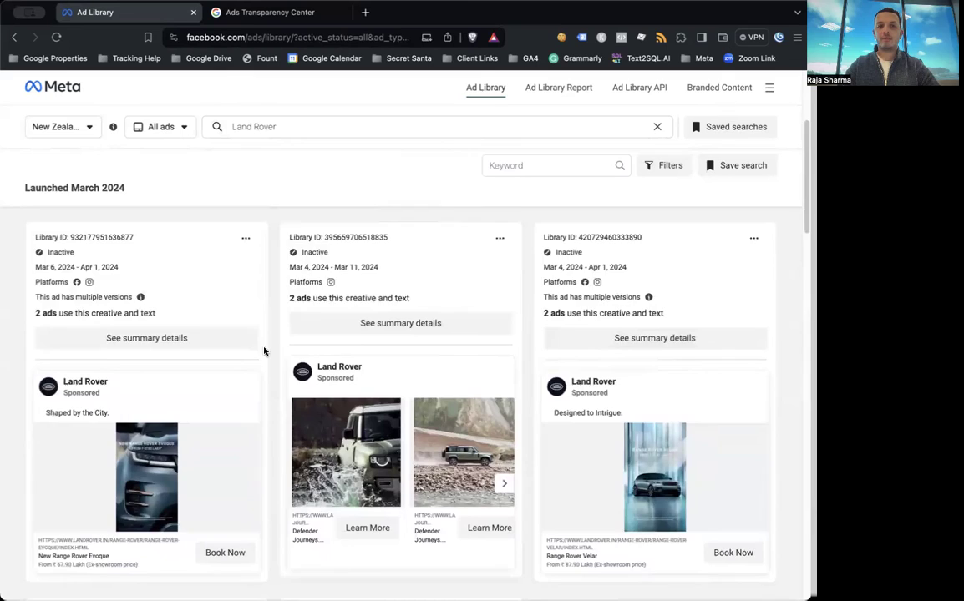
pyautogui.scroll(-3, 264, 351)
pyautogui.scroll(-10, 264, 351)
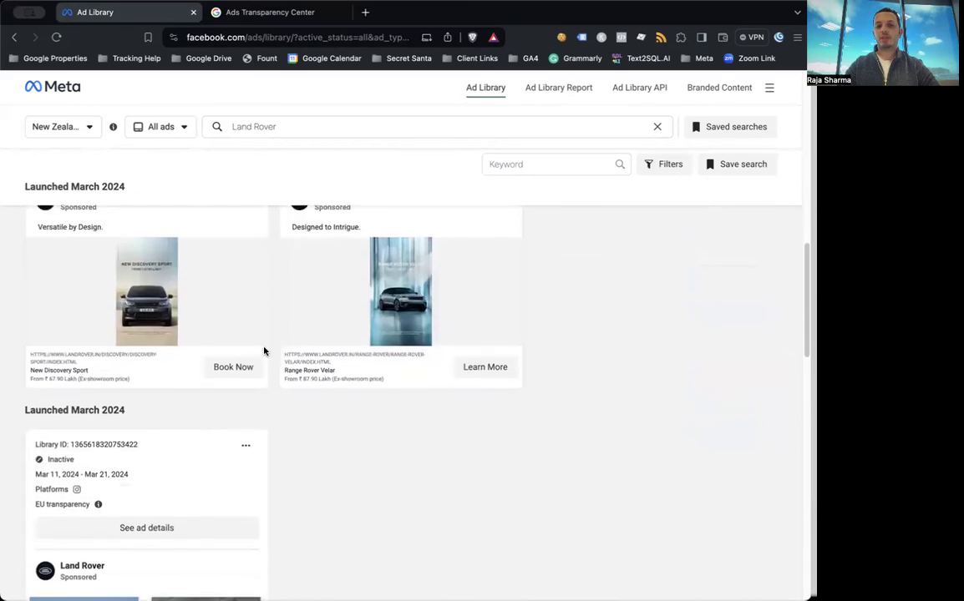